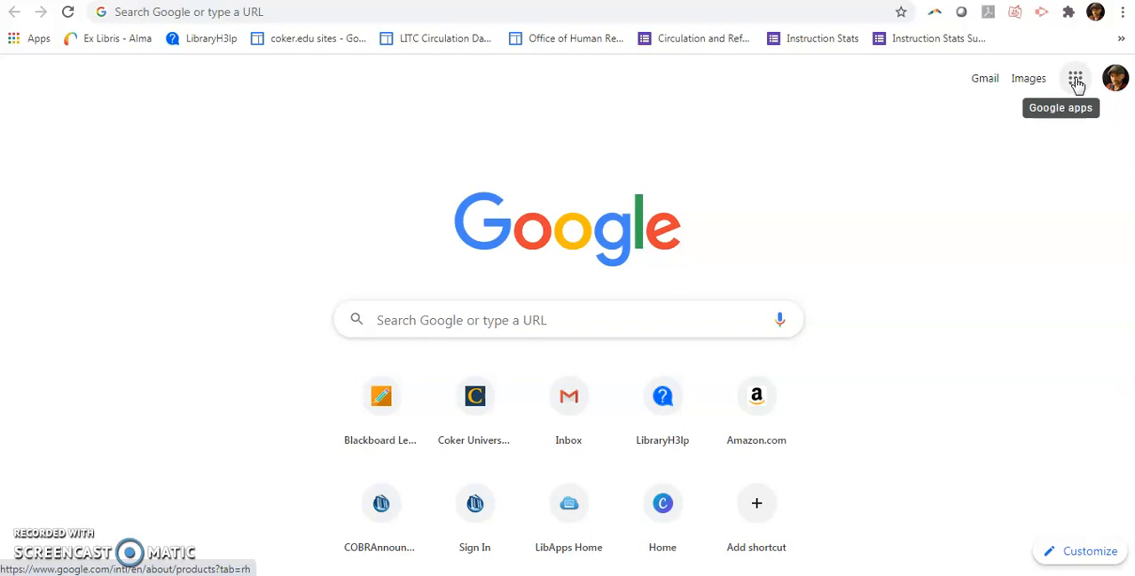
Open Google Drive and create a new folder named Google Drive Test Folder in My Drive
{"action": "left_click", "coordinate": [1075, 81]}
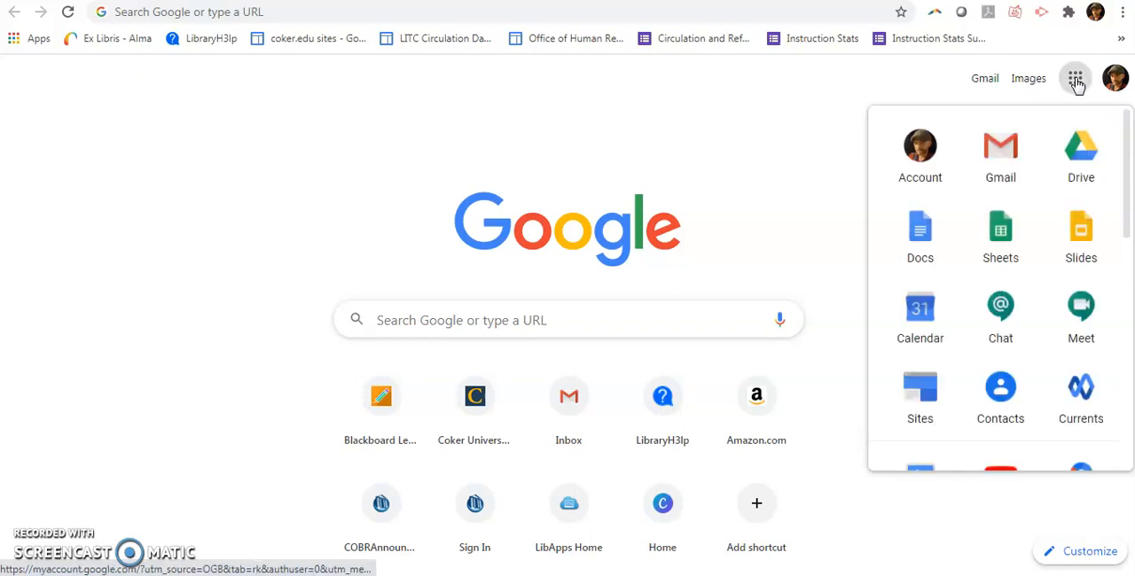
{"action": "left_click", "coordinate": [1088, 157]}
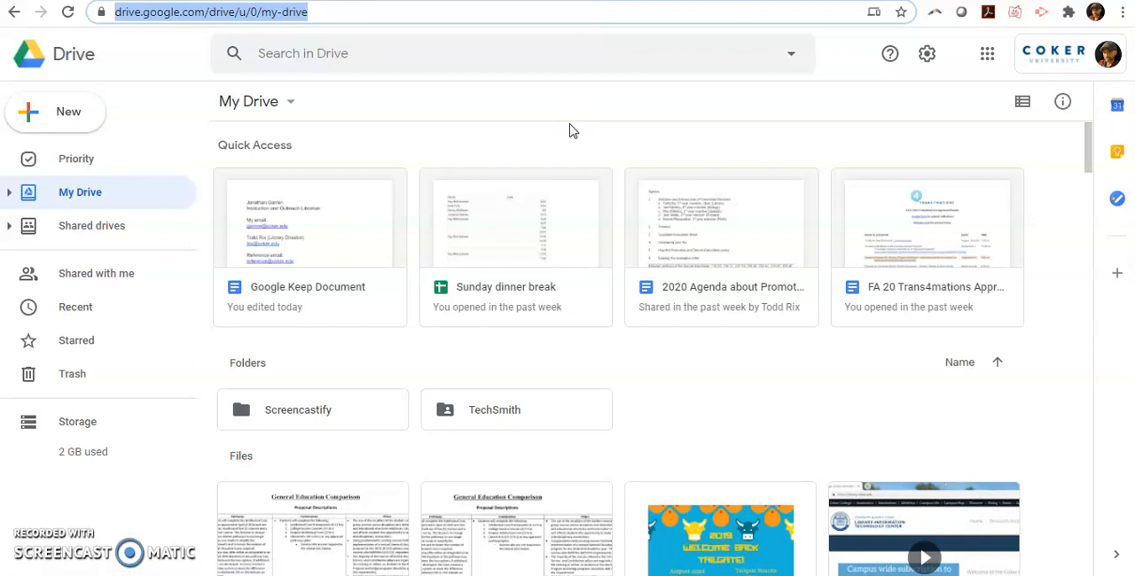
{"action": "left_click", "coordinate": [49, 117]}
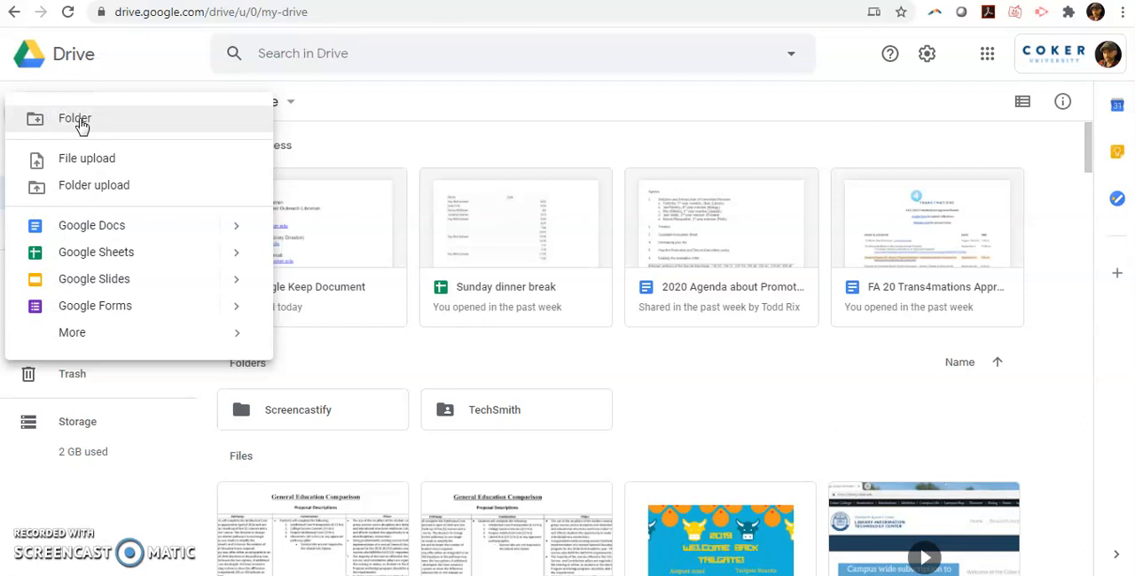
{"action": "left_click", "coordinate": [78, 121]}
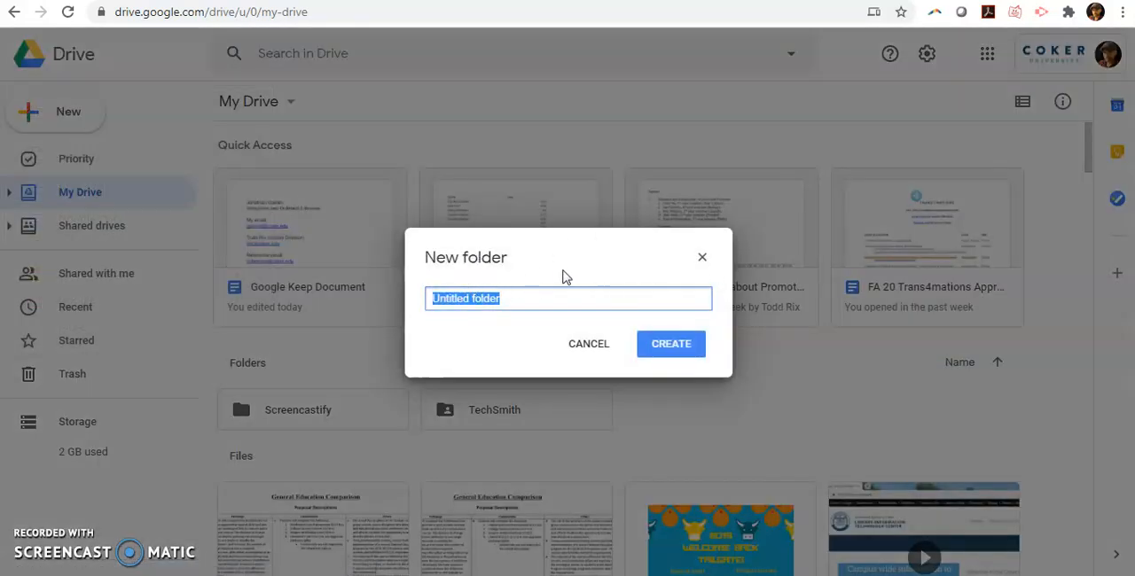
{"action": "key", "text": "BackSpace"}
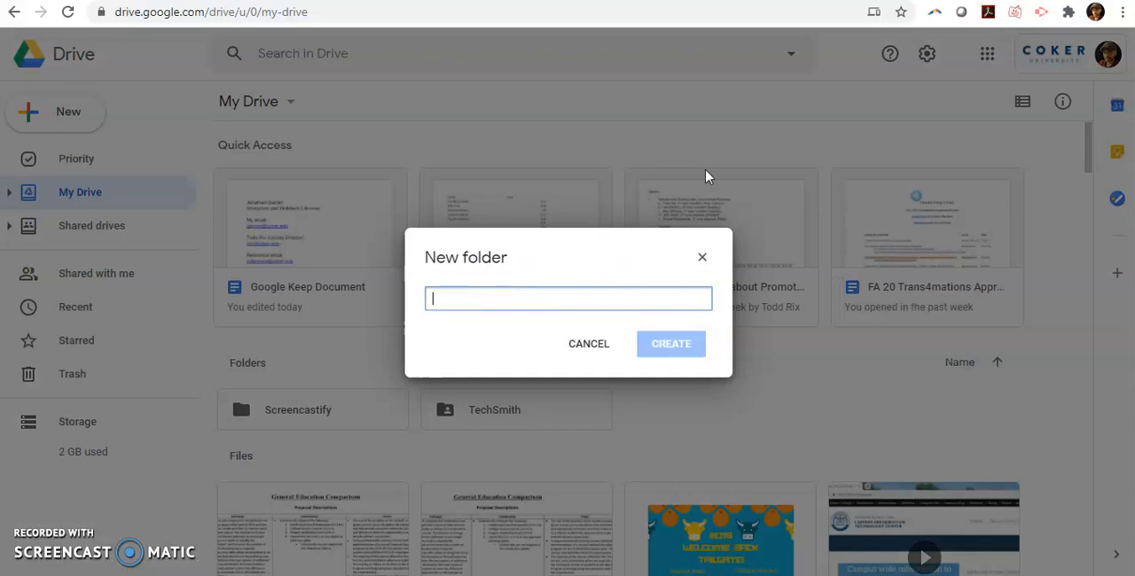
{"action": "type", "text": "G"}
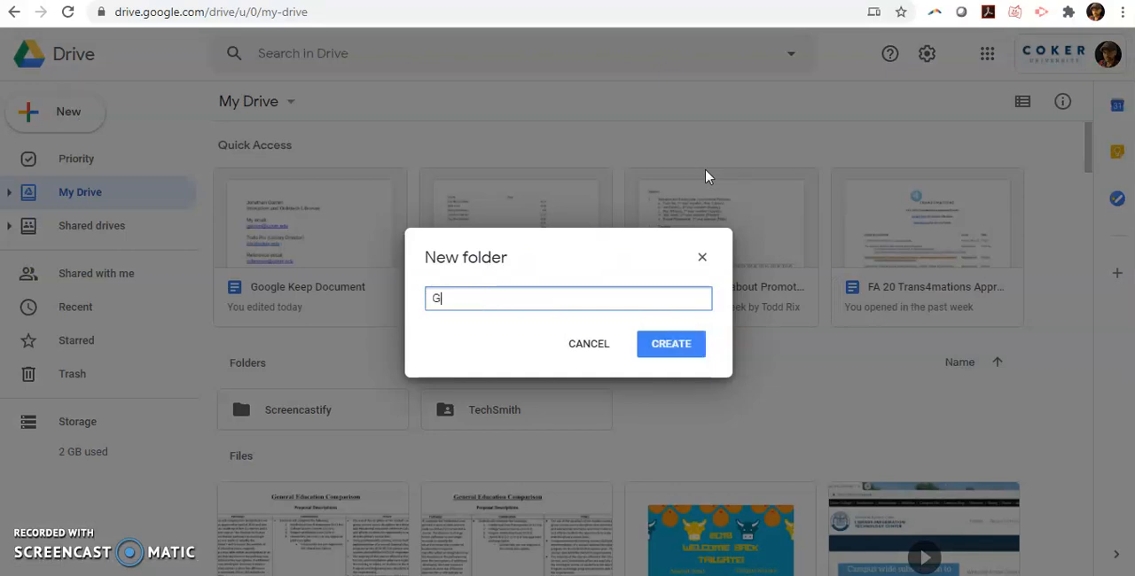
{"action": "type", "text": "oogle Drive Test Folder"}
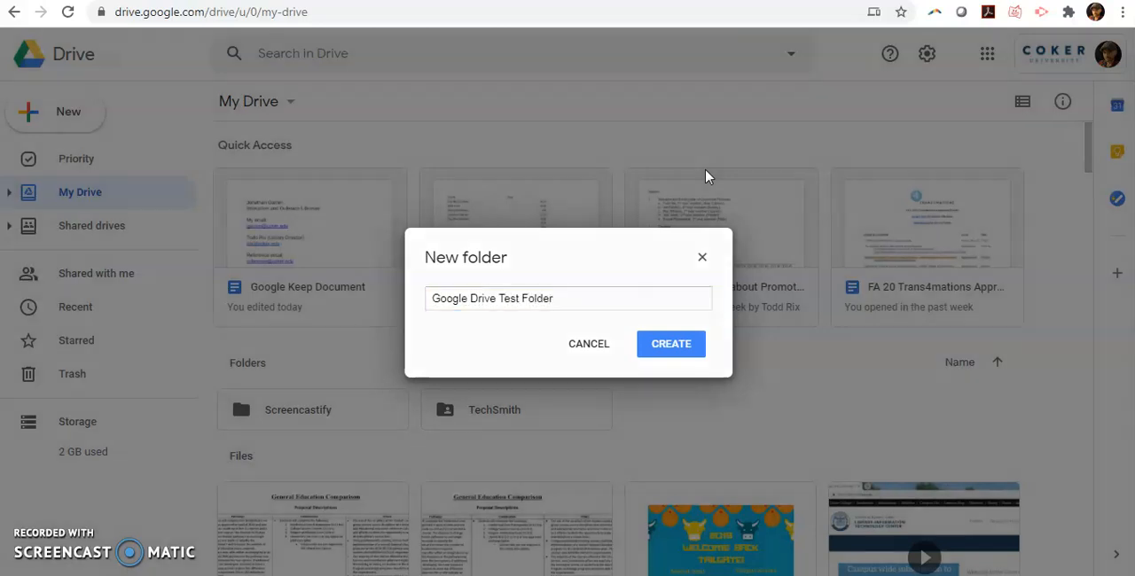
{"action": "key", "text": "Return"}
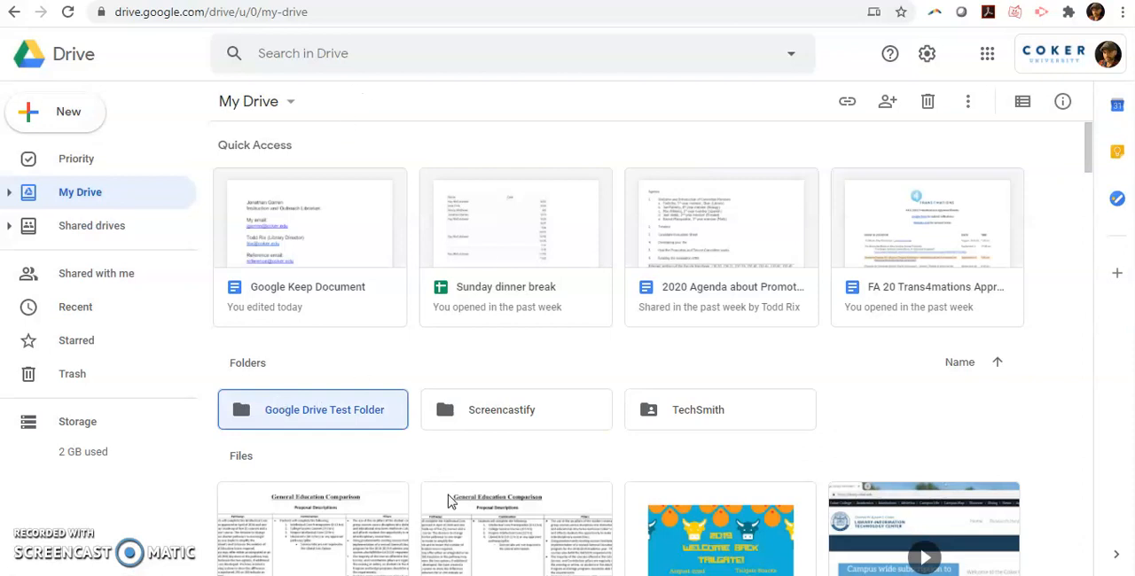
Open the Google Drive Test Folder
{"action": "left_click", "coordinate": [1024, 104]}
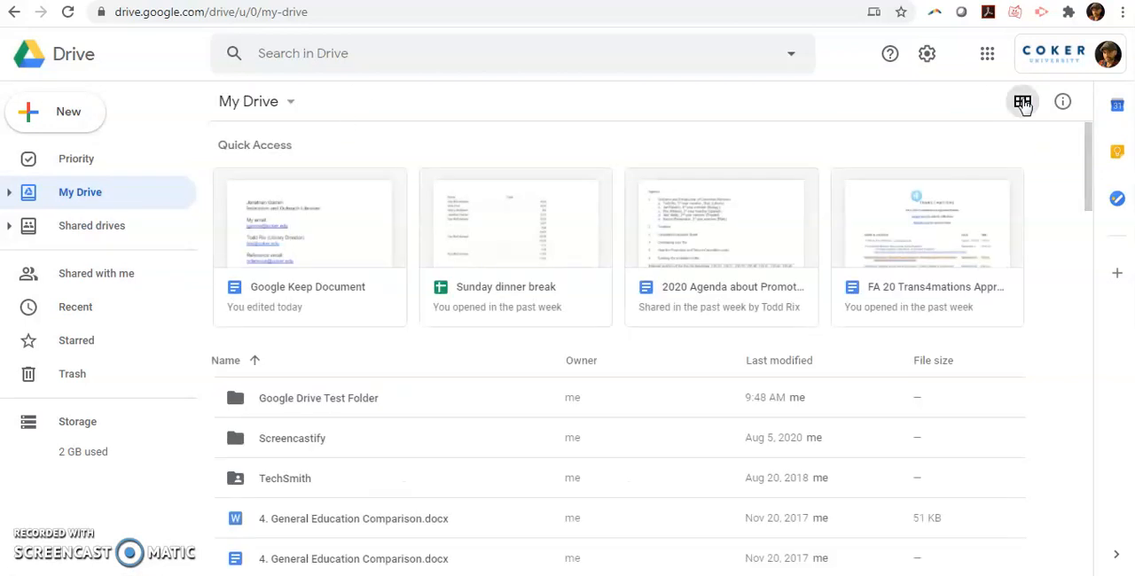
{"action": "left_click", "coordinate": [1022, 103]}
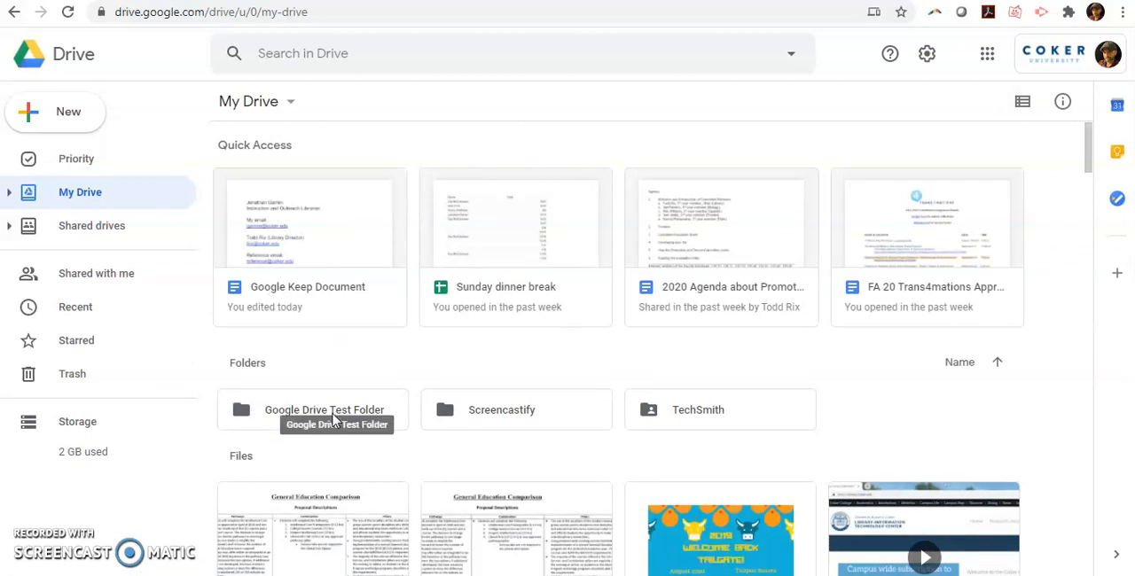
{"action": "double_click", "coordinate": [332, 416]}
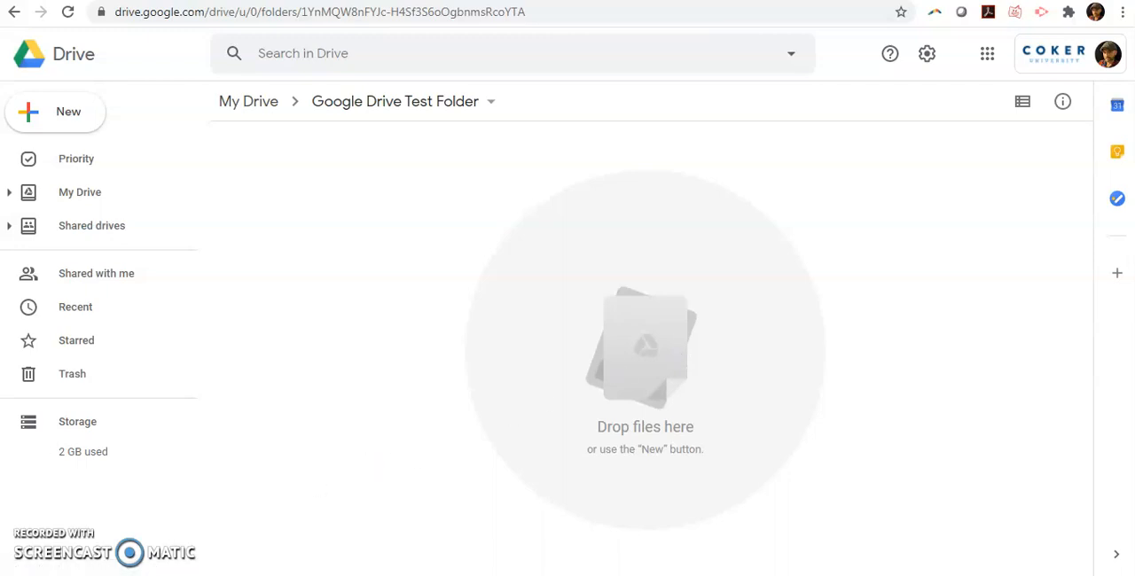
Upload the LIBR 101 syllabus file from the Documents library into the open folder
{"action": "mouse_move", "coordinate": [122, 575]}
{"action": "left_click", "coordinate": [122, 509]}
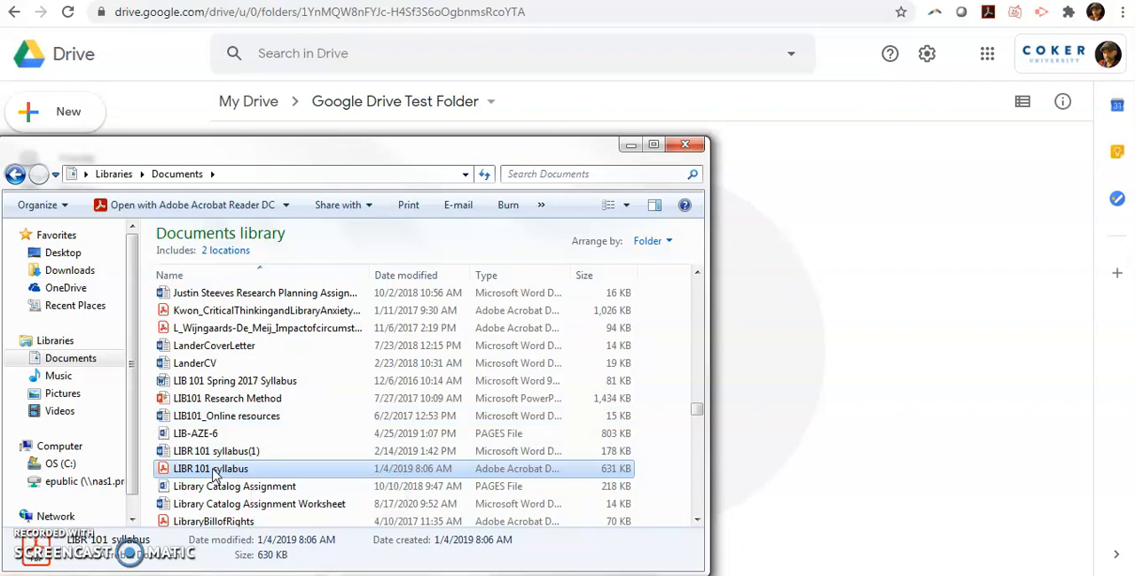
{"action": "left_click_drag", "start_coordinate": [214, 475], "coordinate": [836, 293]}
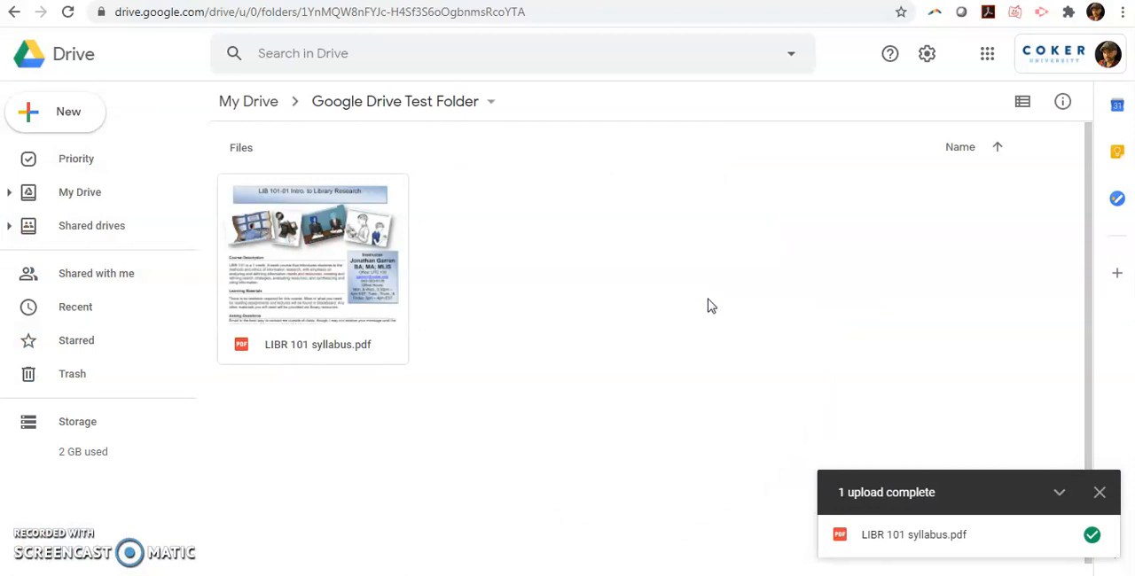
{"action": "left_click", "coordinate": [1099, 493]}
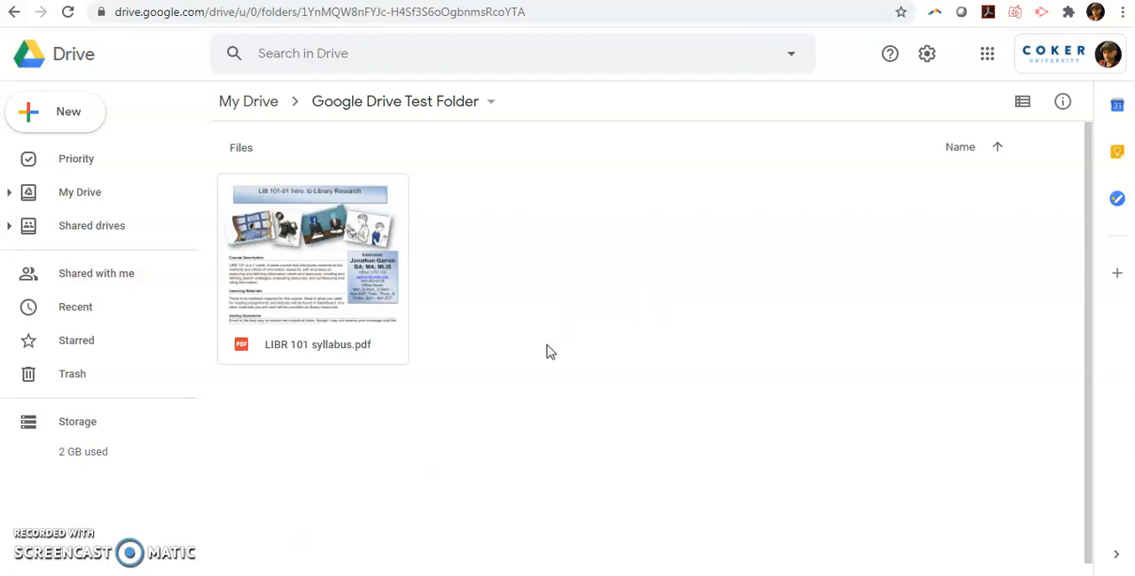
Create a subfolder named LIB 101 inside Google Drive Test Folder
{"action": "right_click", "coordinate": [593, 275]}
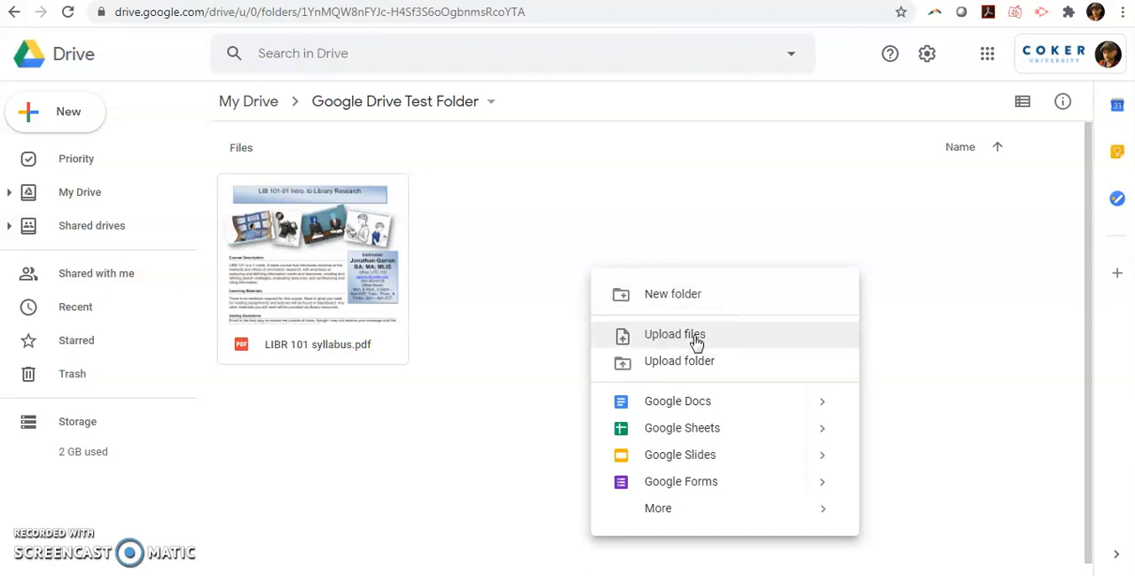
{"action": "left_click", "coordinate": [709, 213]}
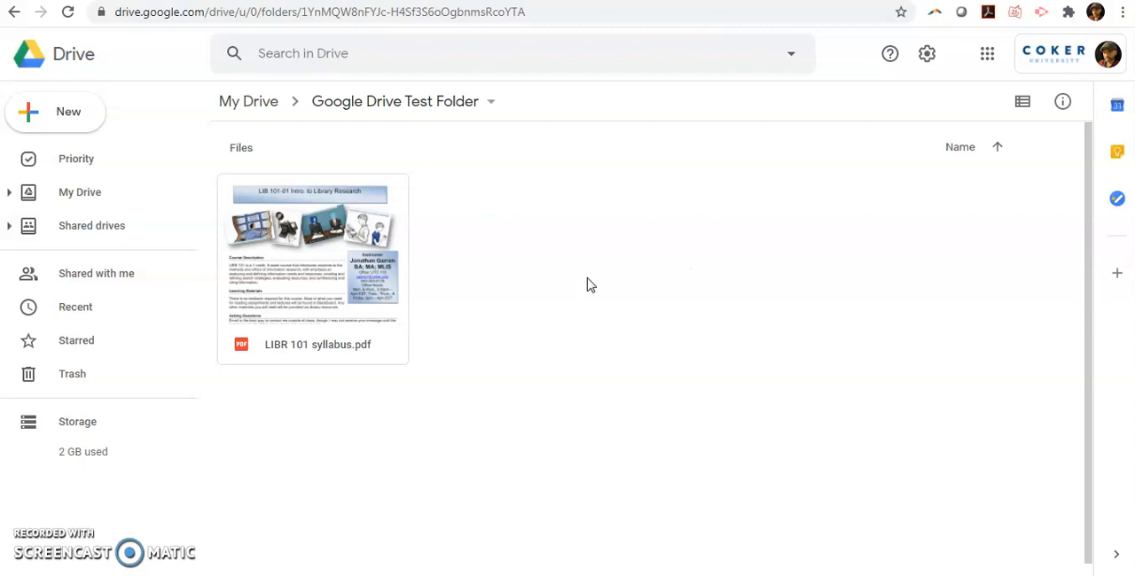
{"action": "right_click", "coordinate": [539, 249]}
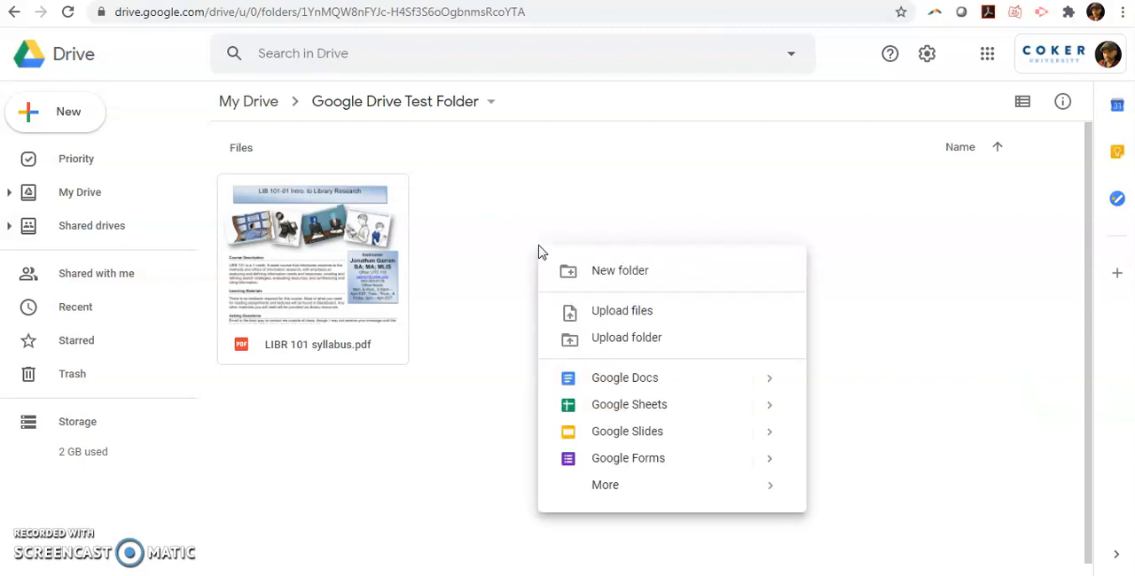
{"action": "left_click", "coordinate": [637, 279]}
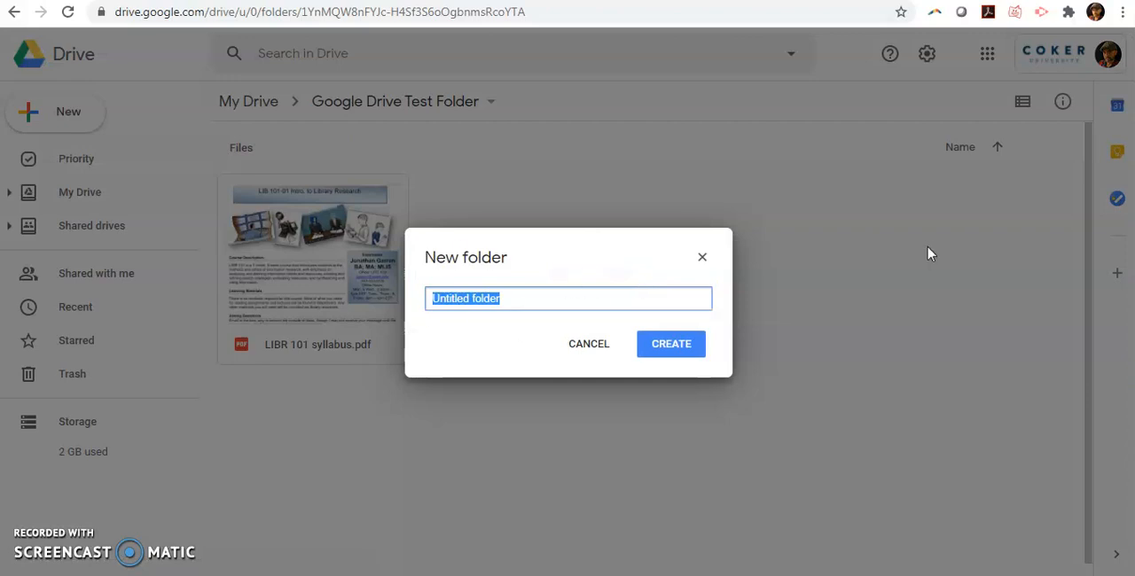
{"action": "type", "text": "LIB 101"}
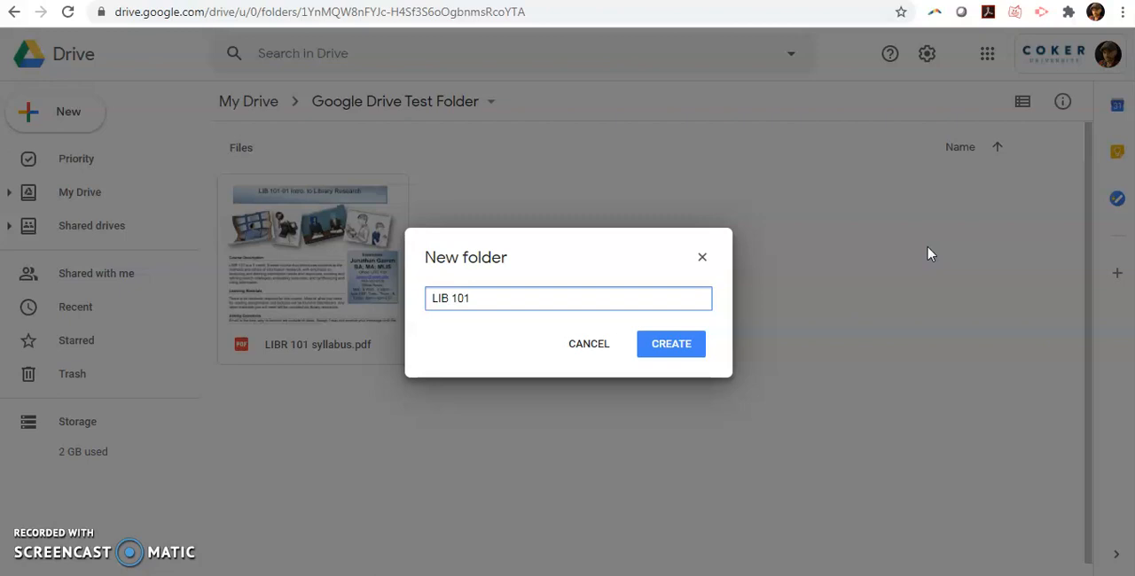
{"action": "key", "text": "Return"}
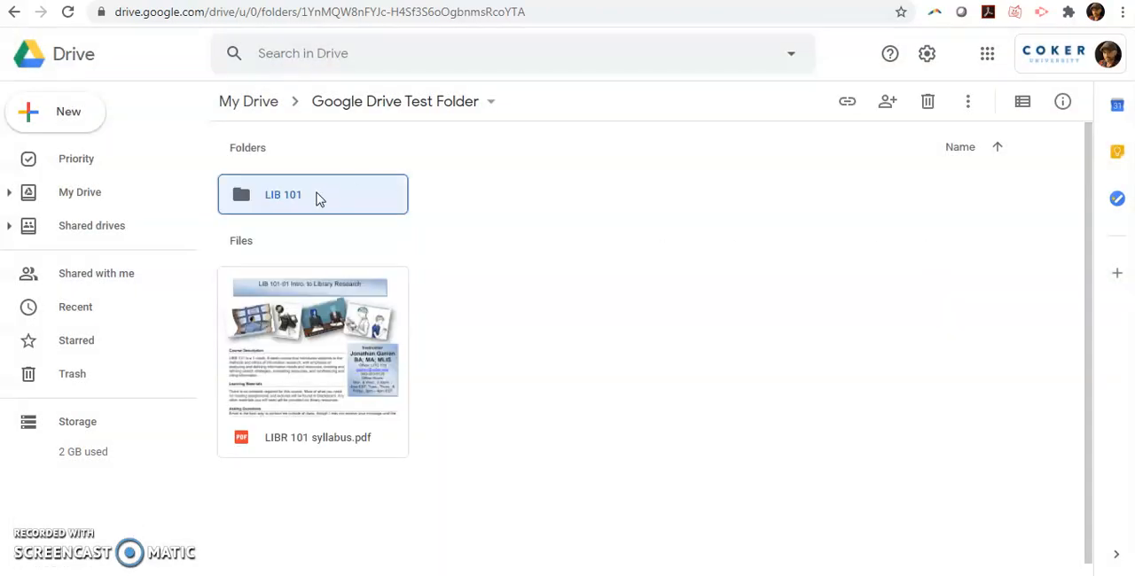
Move the LIBR 101 syllabus.pdf file into the LIB 101 subfolder
{"action": "left_click", "coordinate": [490, 103]}
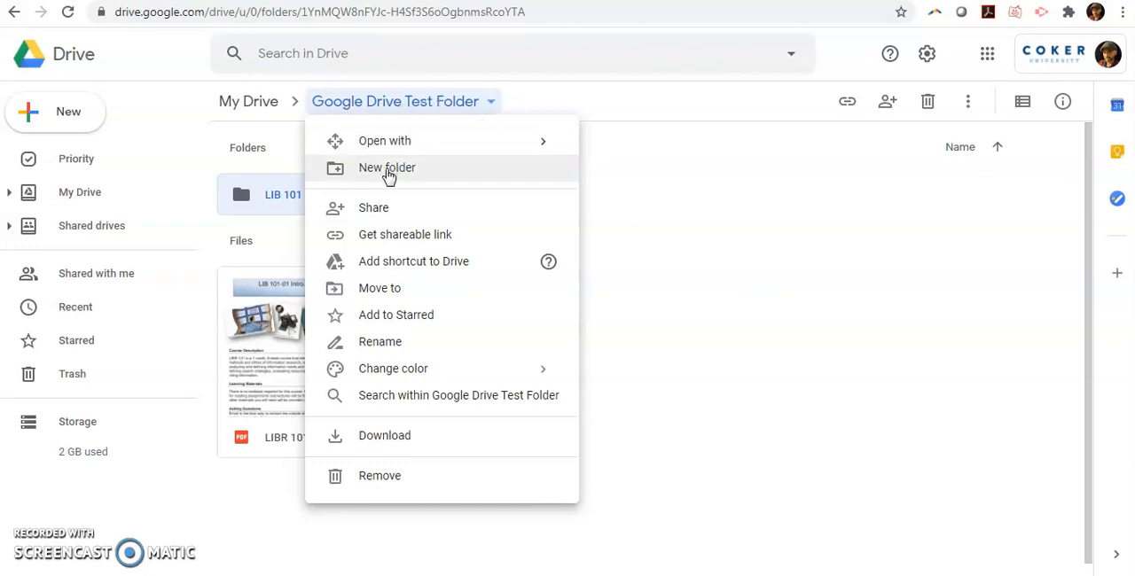
{"action": "left_click", "coordinate": [687, 309]}
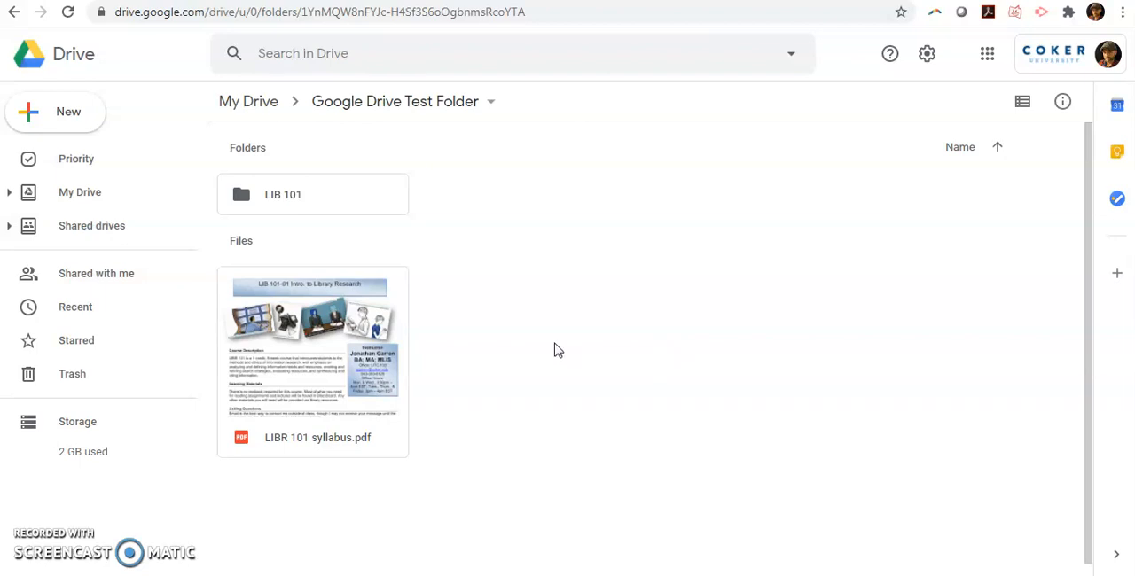
{"action": "left_click_drag", "start_coordinate": [319, 328], "coordinate": [262, 187]}
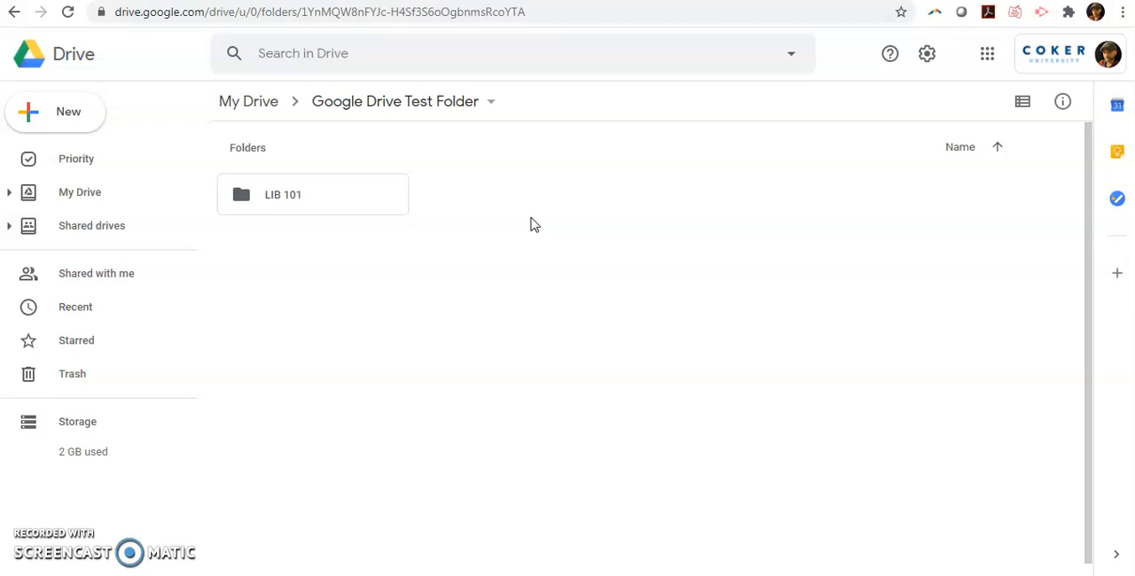
Share Google Drive Test Folder so that anyone with the link can view it
{"action": "left_click", "coordinate": [489, 103]}
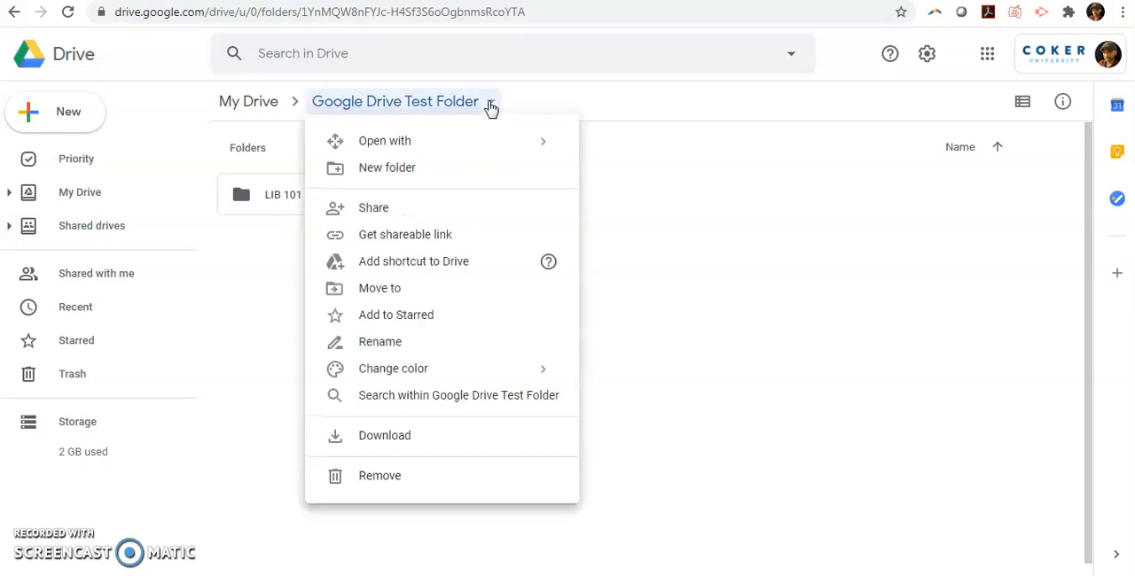
{"action": "left_click", "coordinate": [382, 213]}
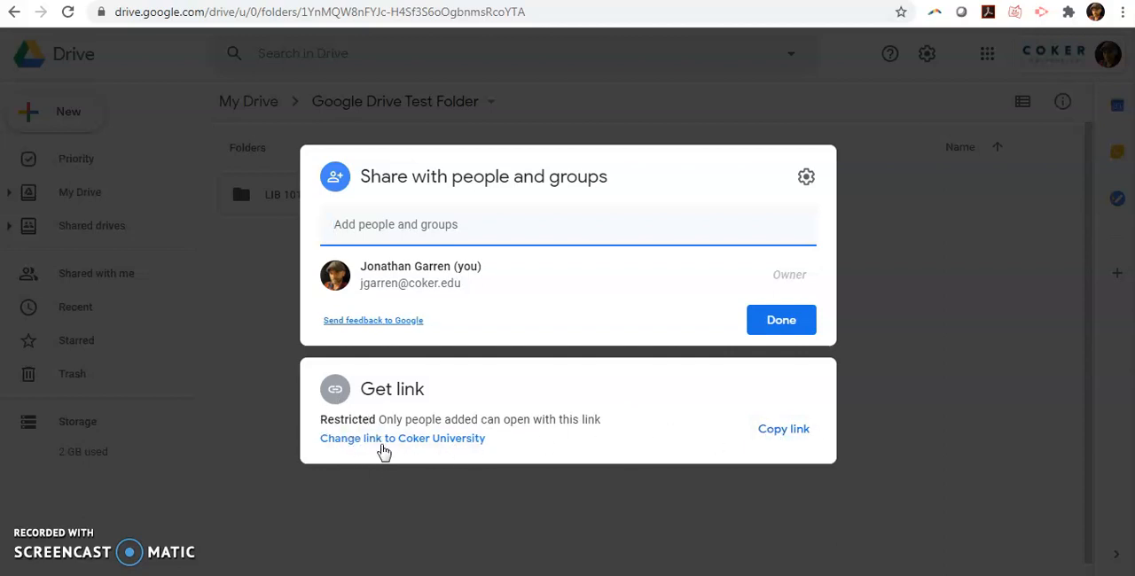
{"action": "left_click", "coordinate": [388, 439]}
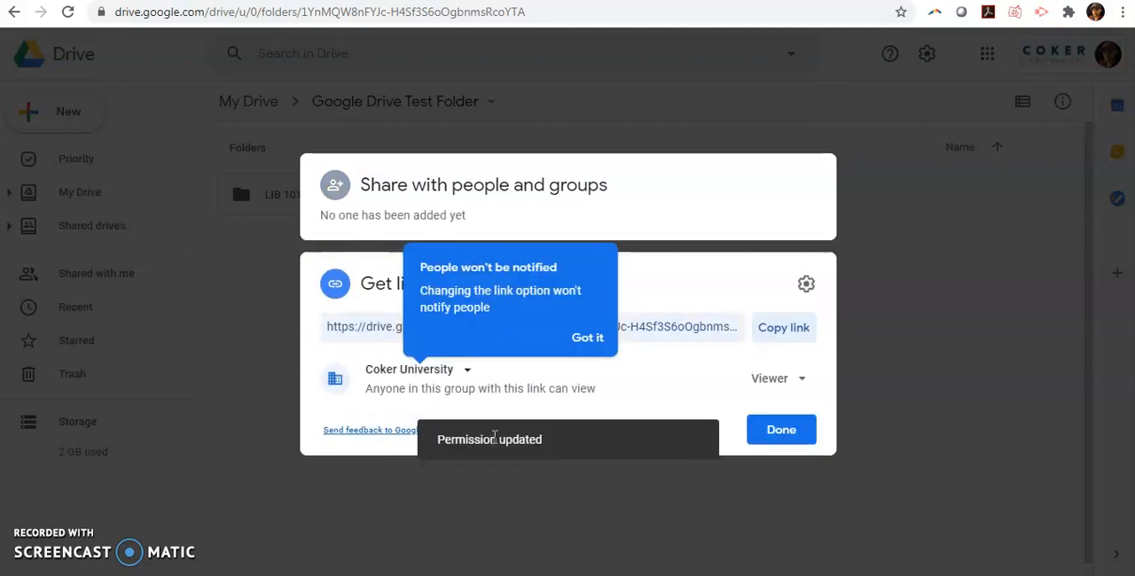
{"action": "left_click", "coordinate": [586, 338]}
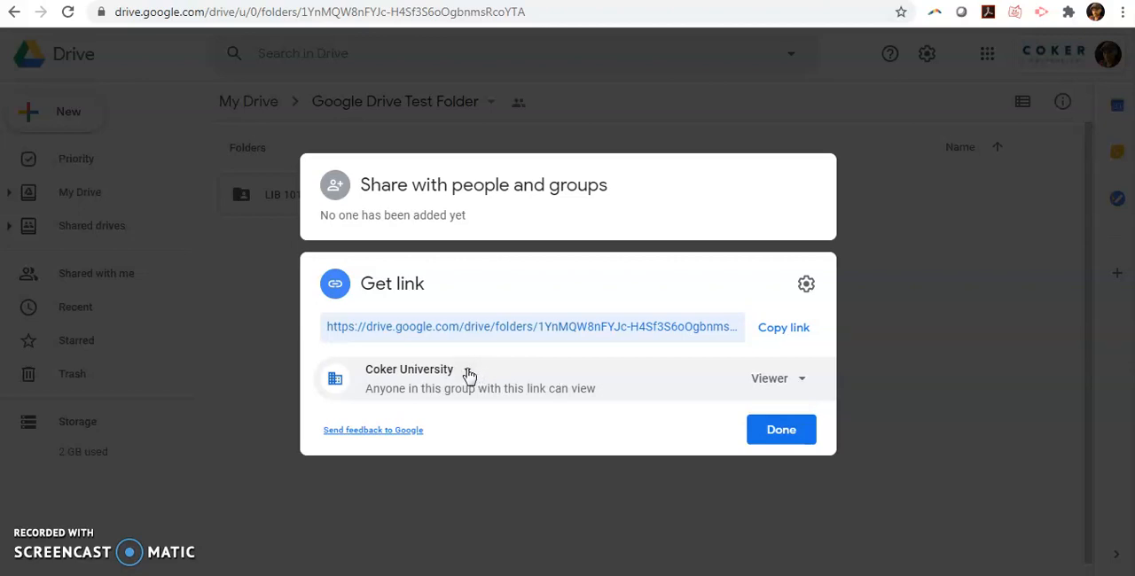
{"action": "left_click", "coordinate": [467, 373]}
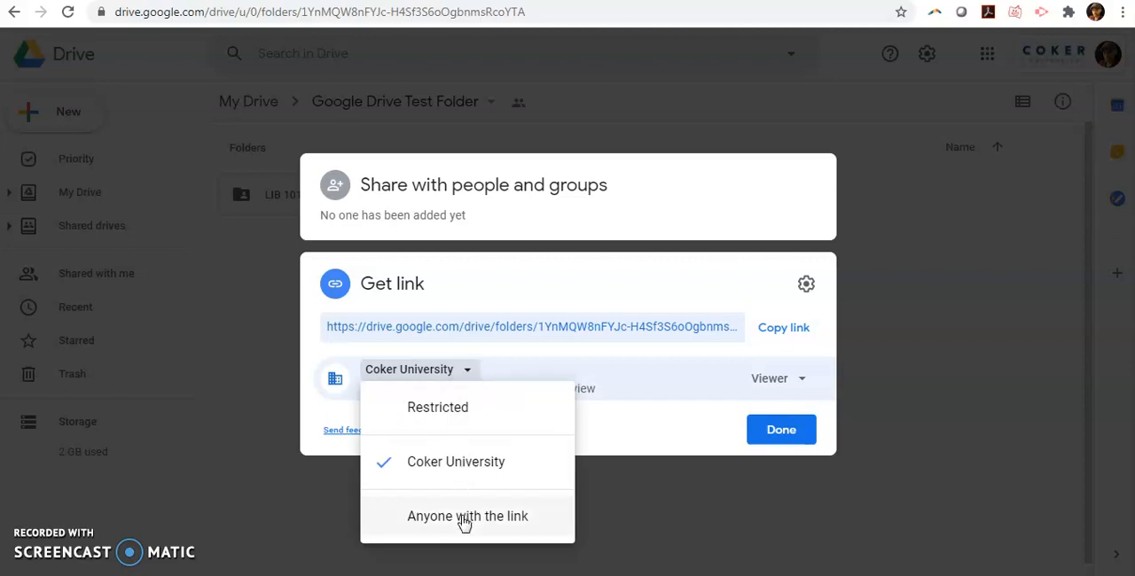
{"action": "left_click", "coordinate": [464, 521]}
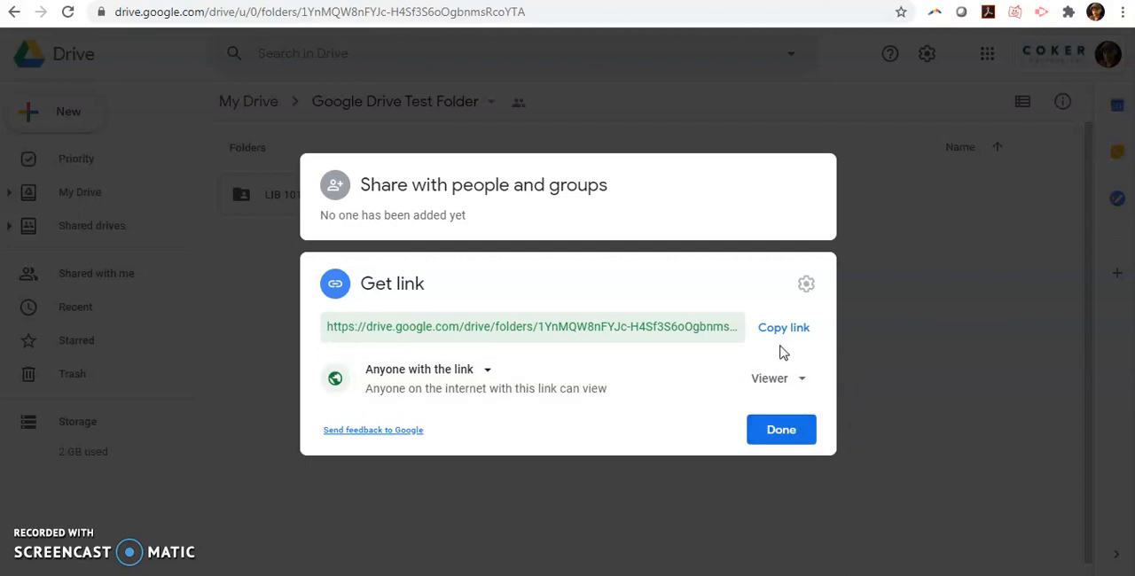
{"action": "left_click", "coordinate": [798, 433]}
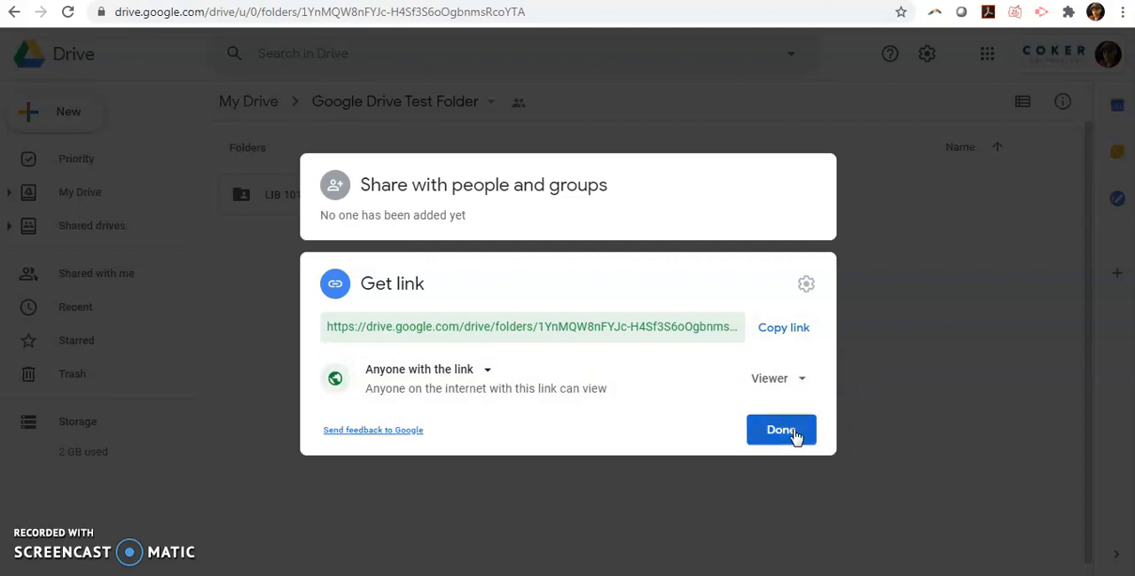